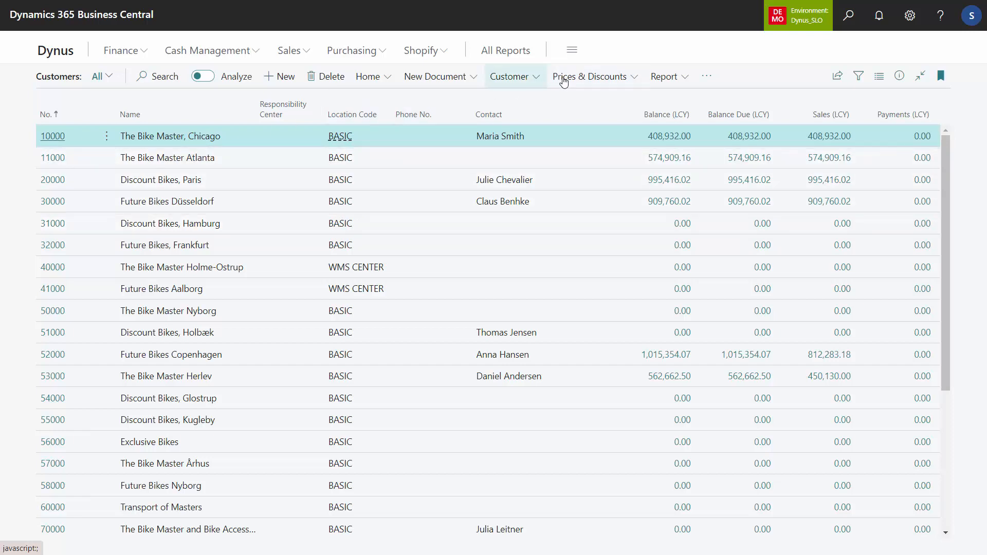
Open the master data Information Setup for customers and bring up the information code list for a new line
{"action": "left_click", "coordinate": [706, 76]}
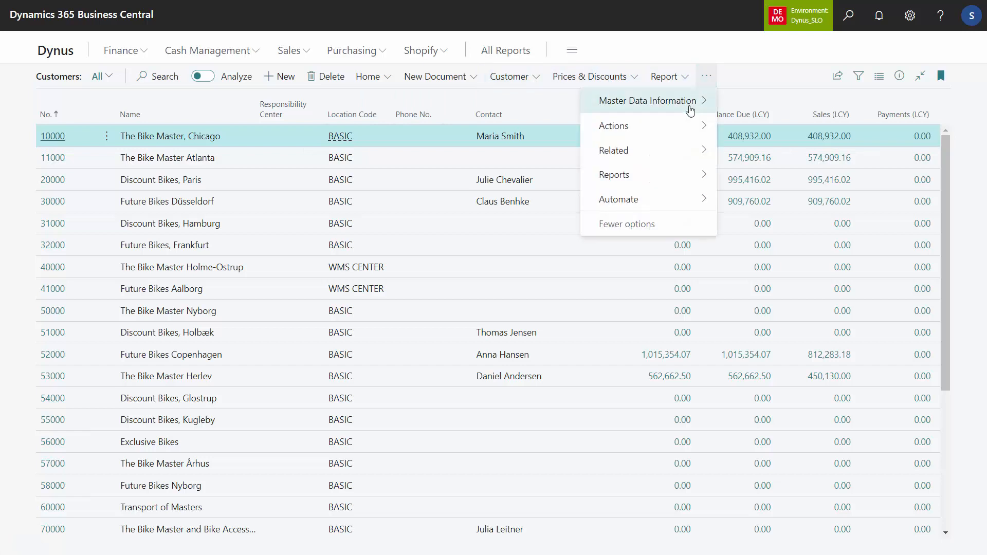
{"action": "left_click", "coordinate": [728, 105]}
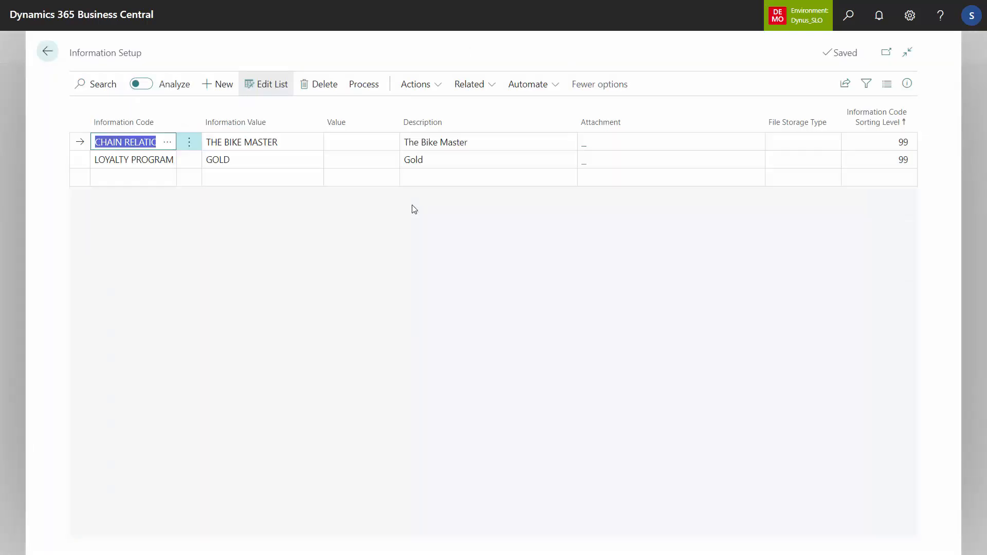
{"action": "left_click", "coordinate": [136, 177]}
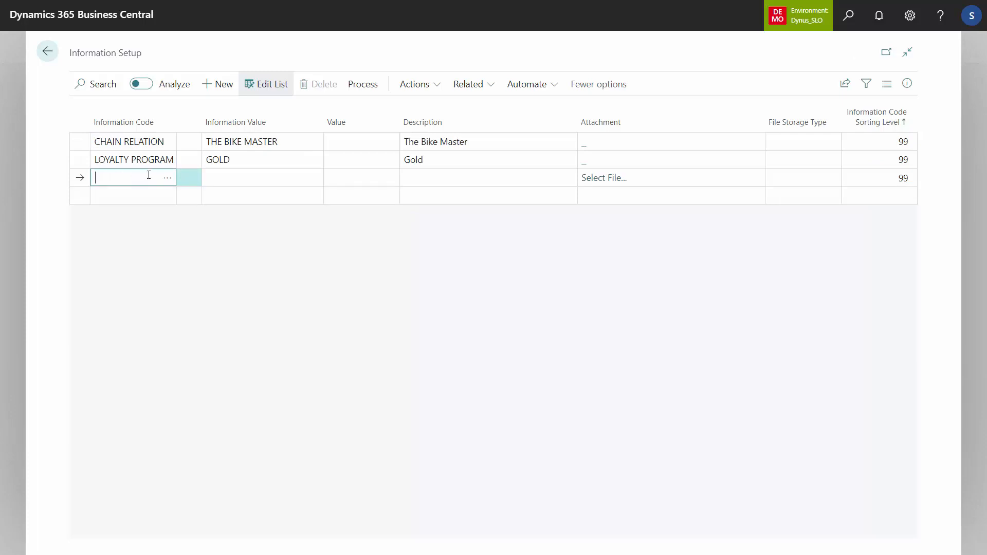
{"action": "left_click", "coordinate": [167, 181]}
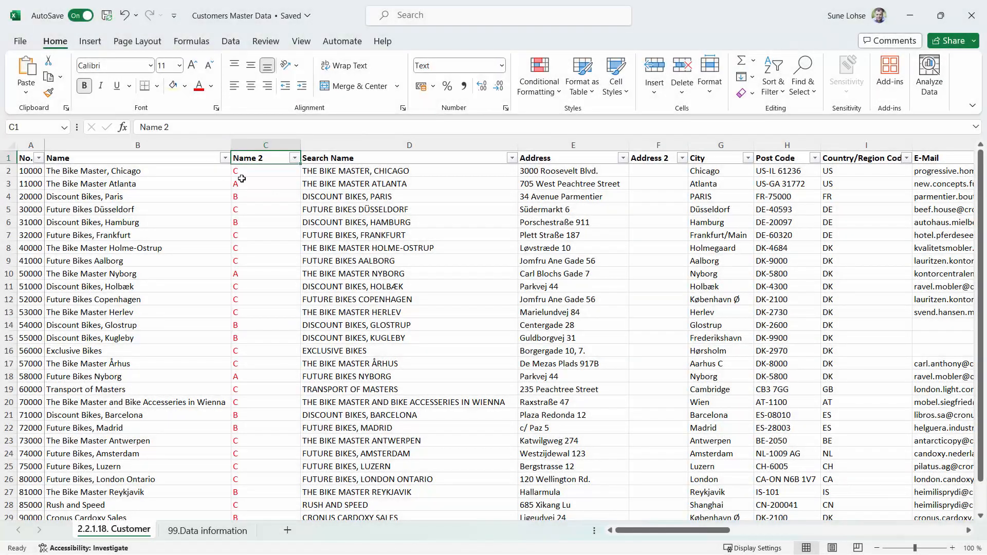
Switch to the Customers Master Data workbook in Excel and examine the letter codes in the Name 2 column
{"action": "left_click_drag", "start_coordinate": [240, 174], "coordinate": [253, 288]}
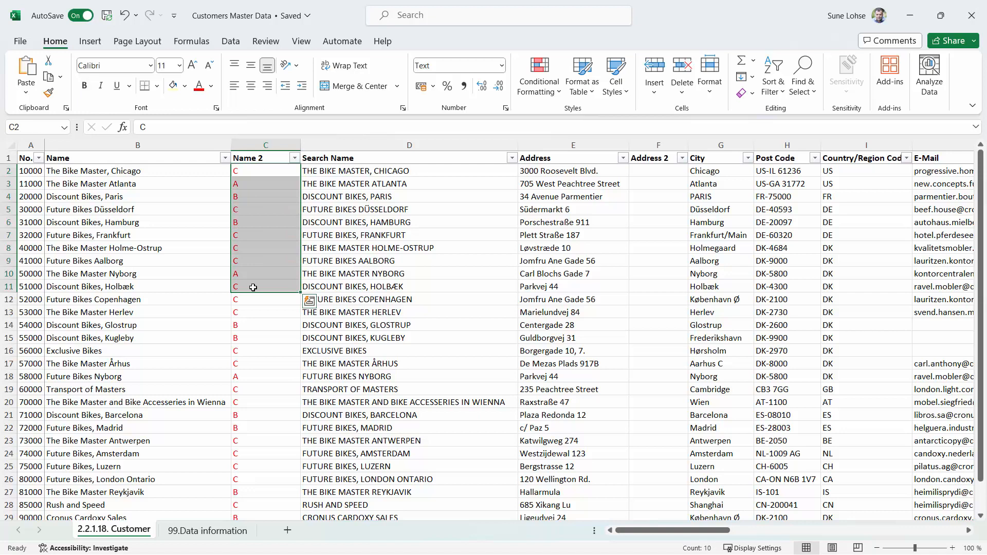
{"action": "left_click", "coordinate": [236, 159]}
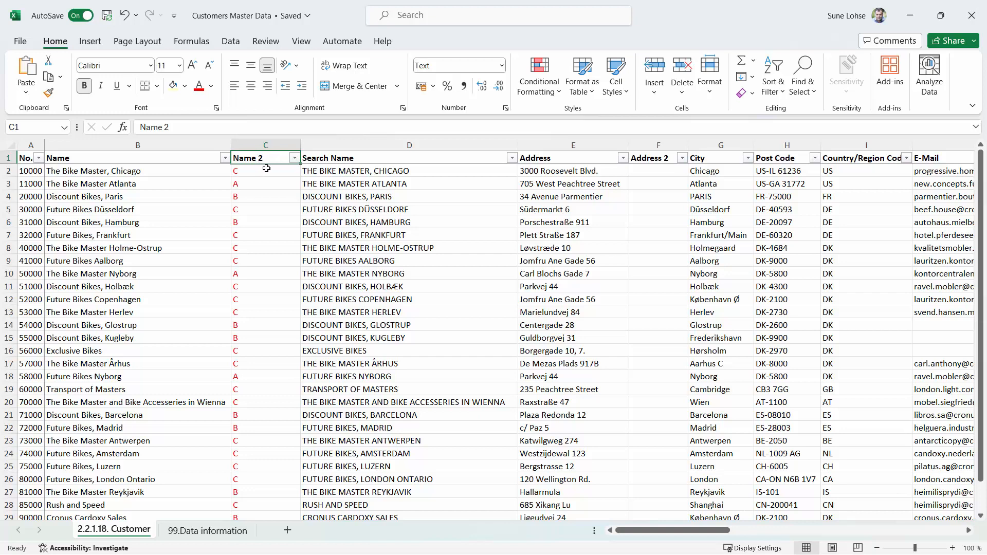
{"action": "left_click_drag", "start_coordinate": [275, 160], "coordinate": [281, 214]}
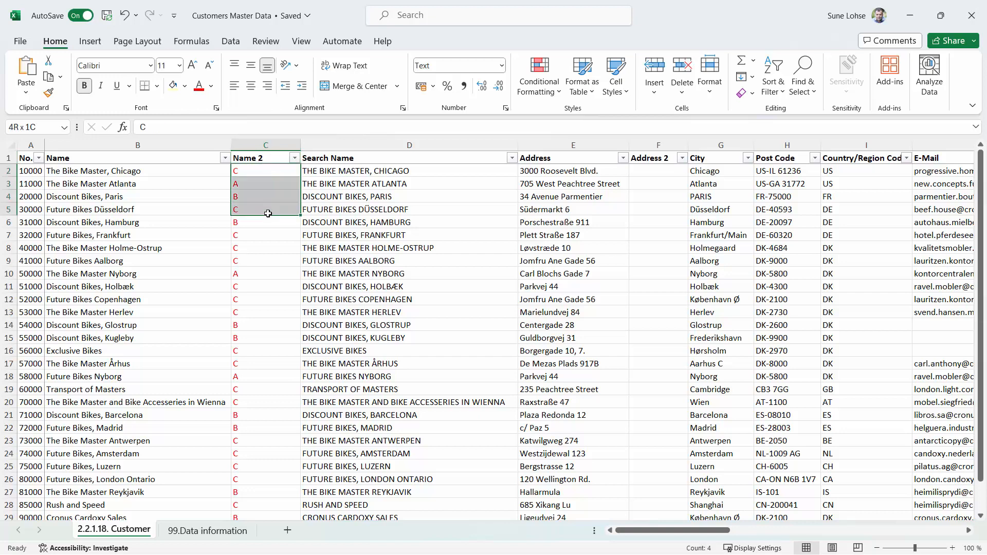
{"action": "left_click", "coordinate": [280, 157]}
{"action": "left_click_drag", "start_coordinate": [267, 171], "coordinate": [266, 255]}
{"action": "left_click", "coordinate": [268, 248]}
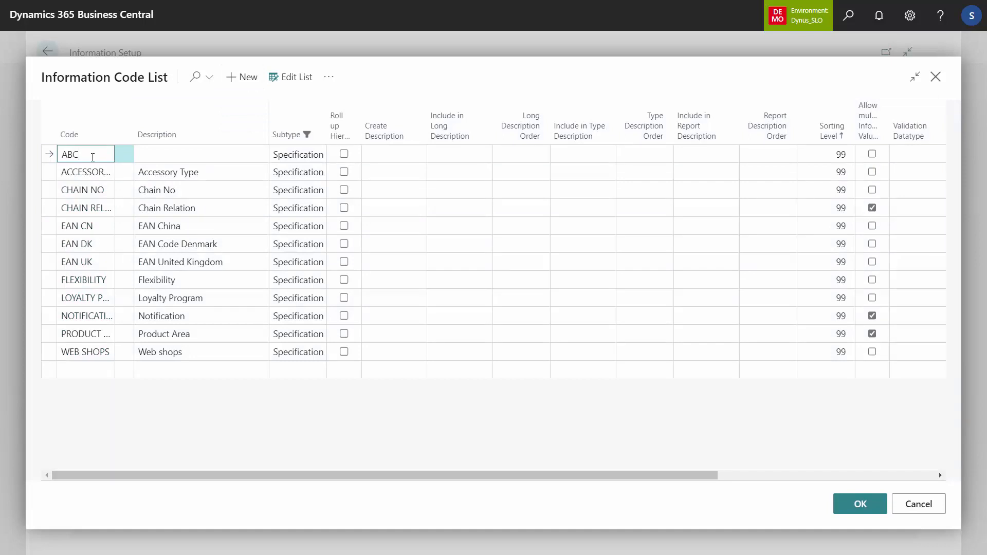
Back in Business Central, add the information code ABC CODE with the description ABC Code
{"action": "key", "text": "Tab"}
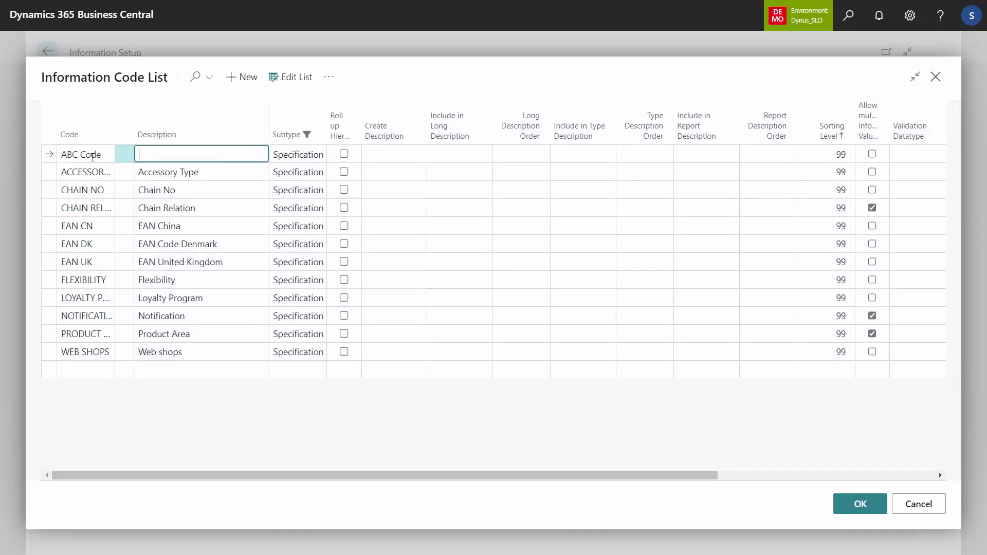
{"action": "type", "text": "ABC Code"}
{"action": "key", "text": "Tab"}
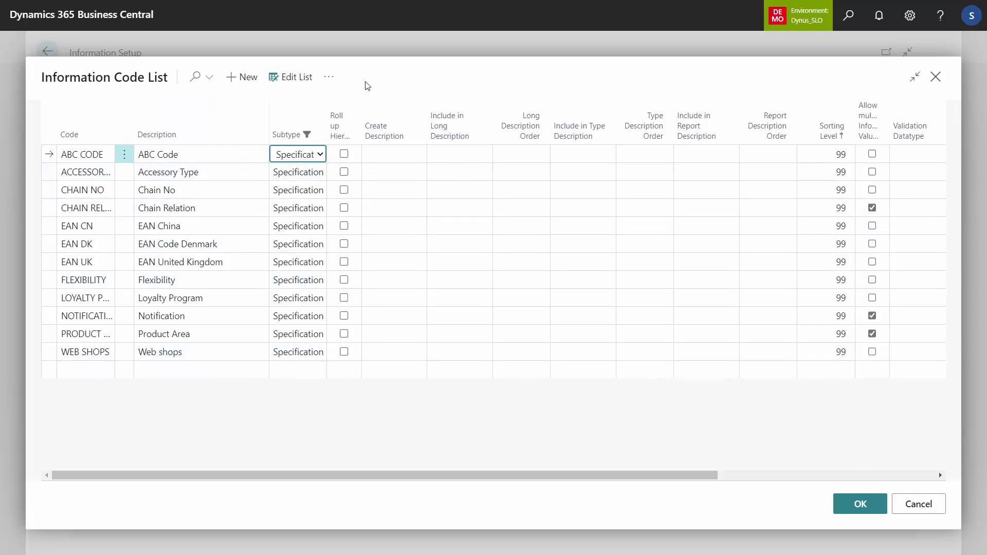
Open the information values of ABC CODE and add the value A with the description A
{"action": "left_click", "coordinate": [337, 78]}
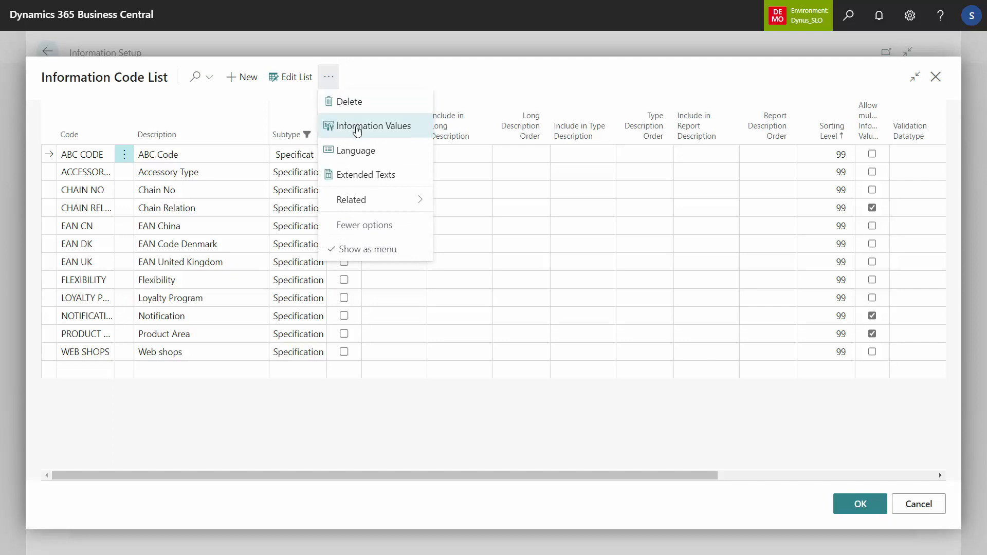
{"action": "left_click", "coordinate": [357, 130]}
{"action": "left_click", "coordinate": [237, 139]}
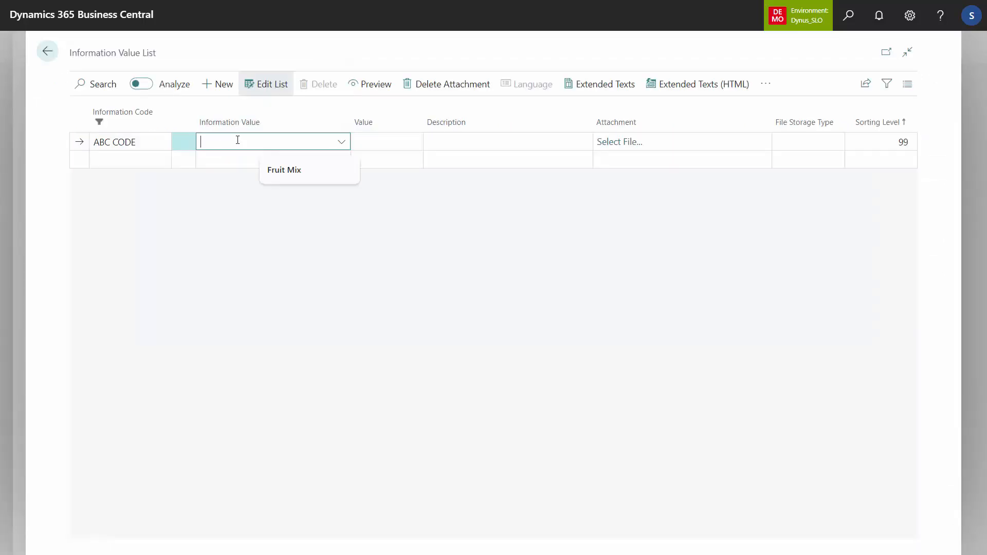
{"action": "type", "text": "A"}
{"action": "key", "text": "Tab"}
{"action": "key", "text": "Tab"}
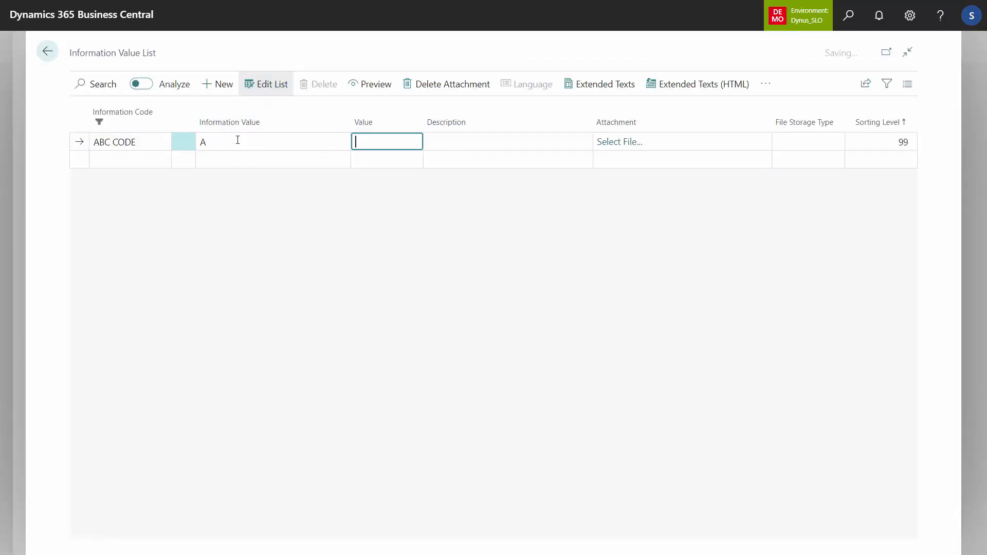
{"action": "type", "text": "A"}
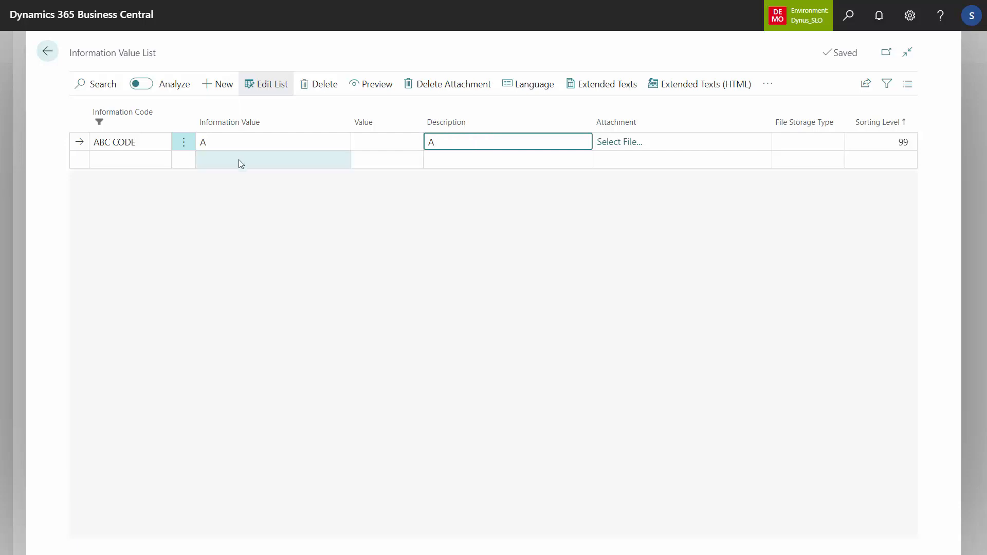
Add the information values B and C to ABC CODE, with the descriptions B and C respectively
{"action": "left_click", "coordinate": [240, 163]}
{"action": "type", "text": "B"}
{"action": "key", "text": "Tab"}
{"action": "key", "text": "Tab"}
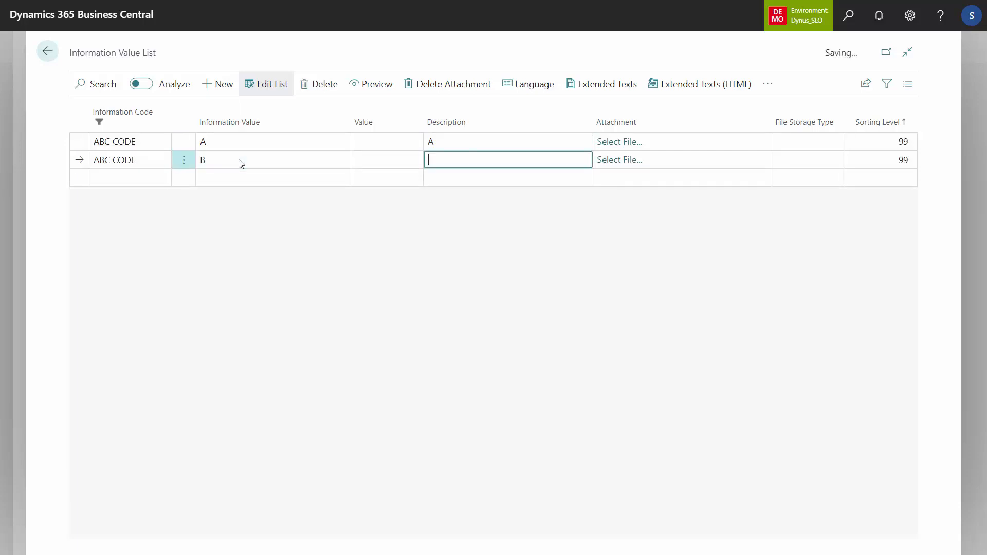
{"action": "type", "text": "C"}
{"action": "left_click", "coordinate": [238, 178]}
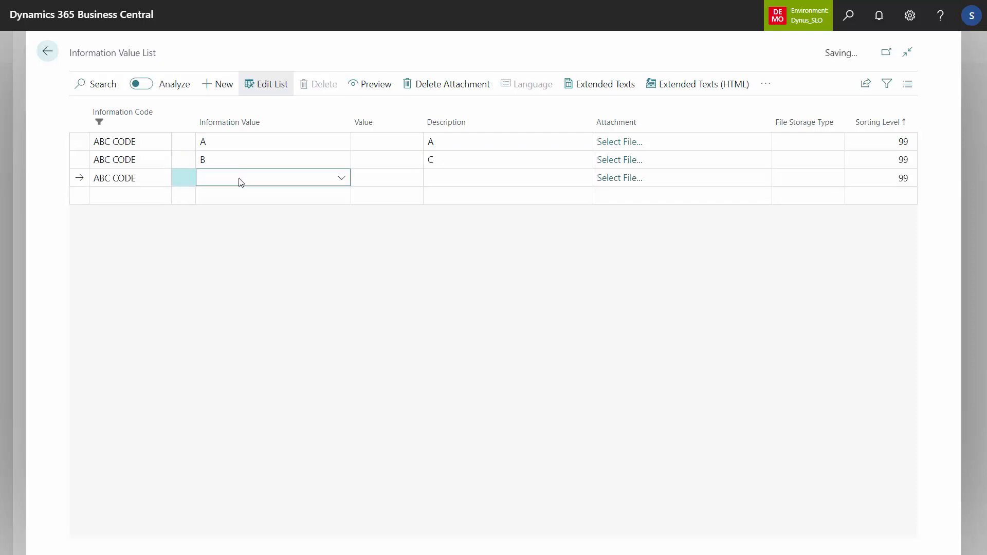
{"action": "type", "text": "C"}
{"action": "key", "text": "Tab"}
{"action": "key", "text": "Tab"}
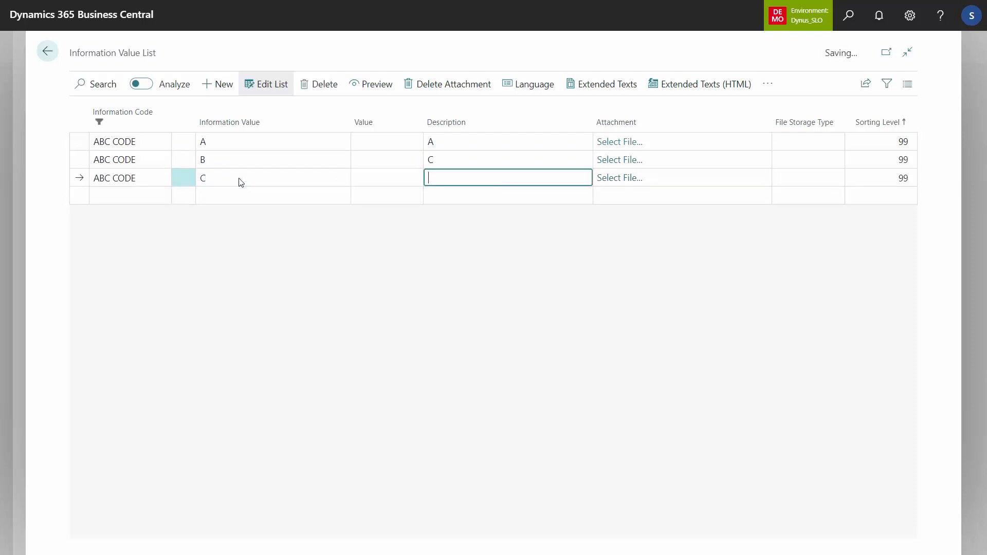
{"action": "type", "text": "C"}
{"action": "key", "text": "Up"}
{"action": "type", "text": "B"}
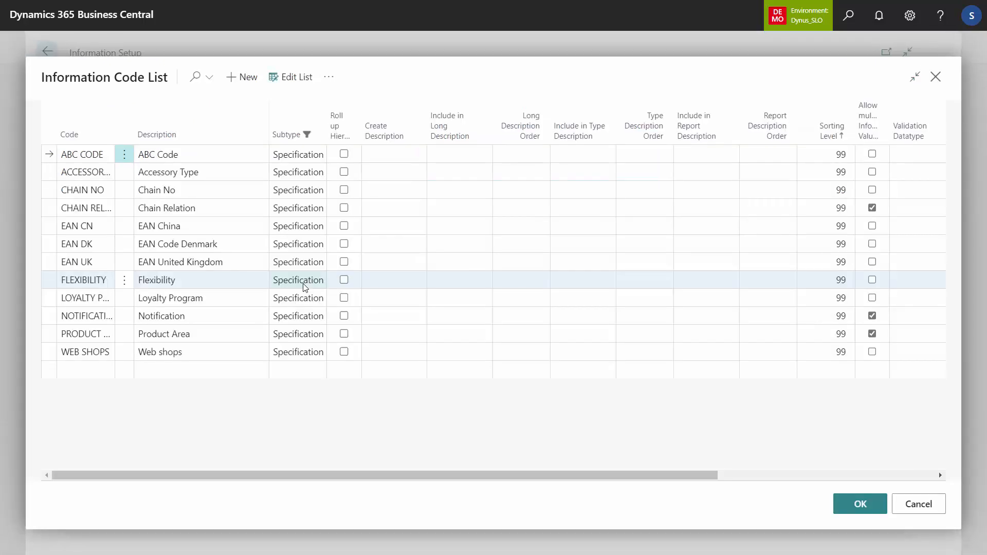
Close the information code list and setup, and open the Master Data Import Worksheet
{"action": "key", "text": "Escape"}
{"action": "key", "text": "Escape"}
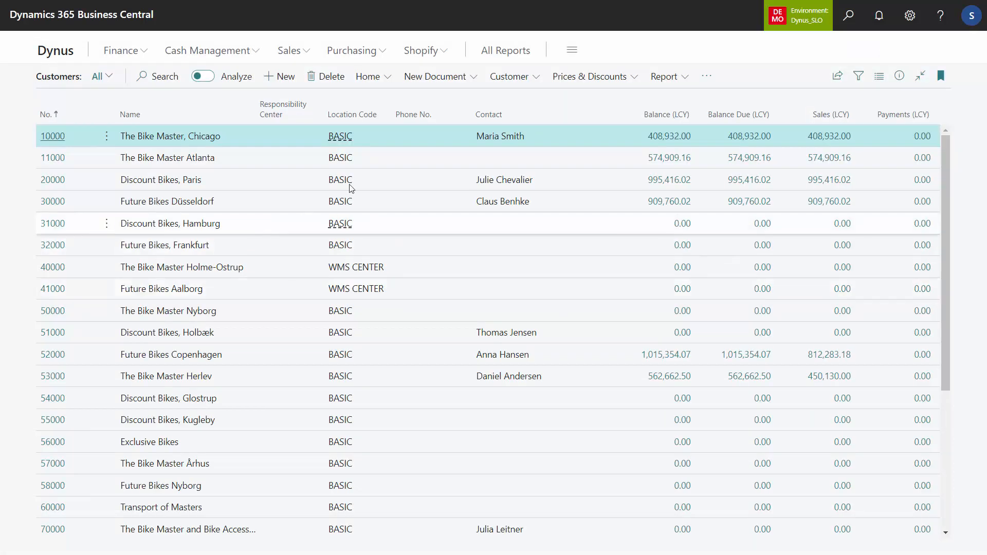
{"action": "left_click", "coordinate": [849, 20]}
{"action": "type", "text": "m"}
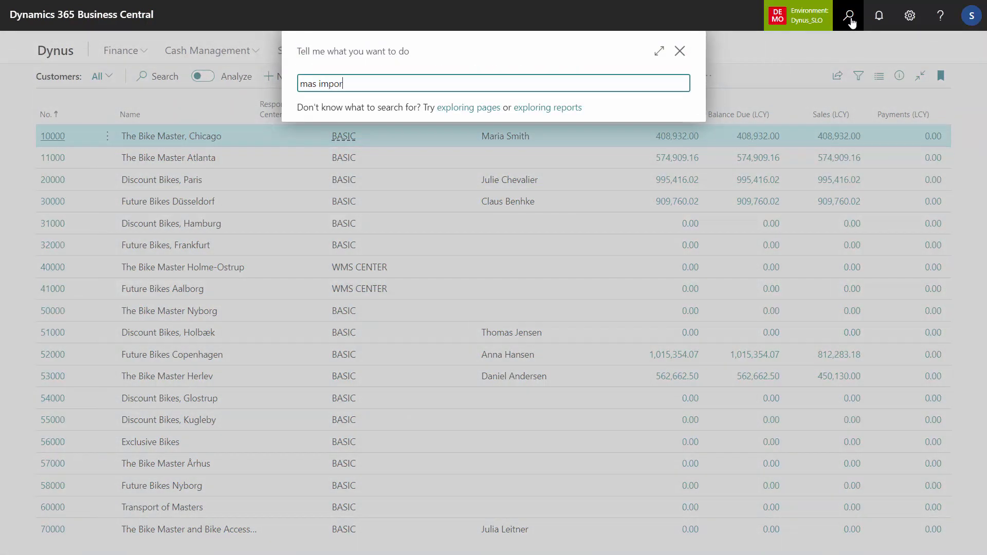
{"action": "type", "text": "as impor"}
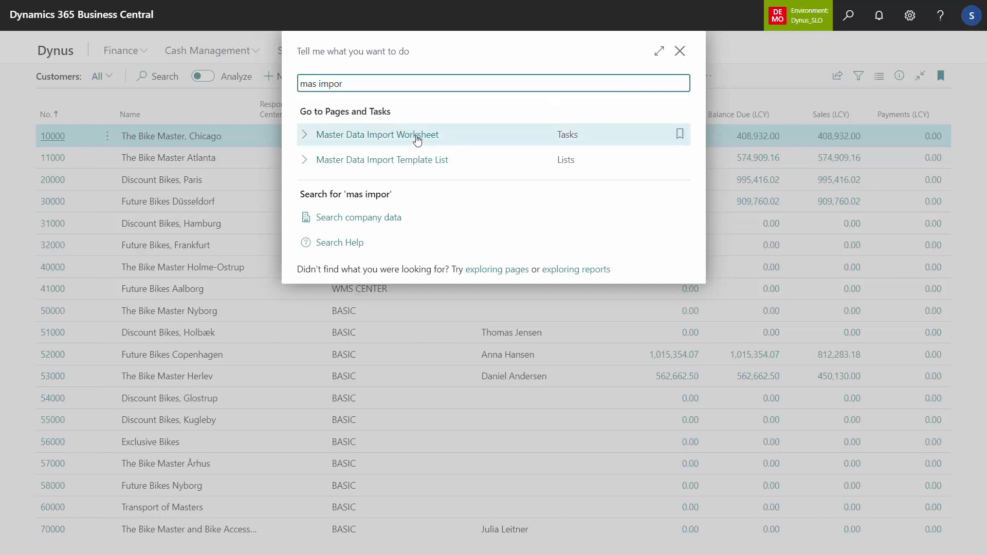
{"action": "left_click", "coordinate": [416, 136]}
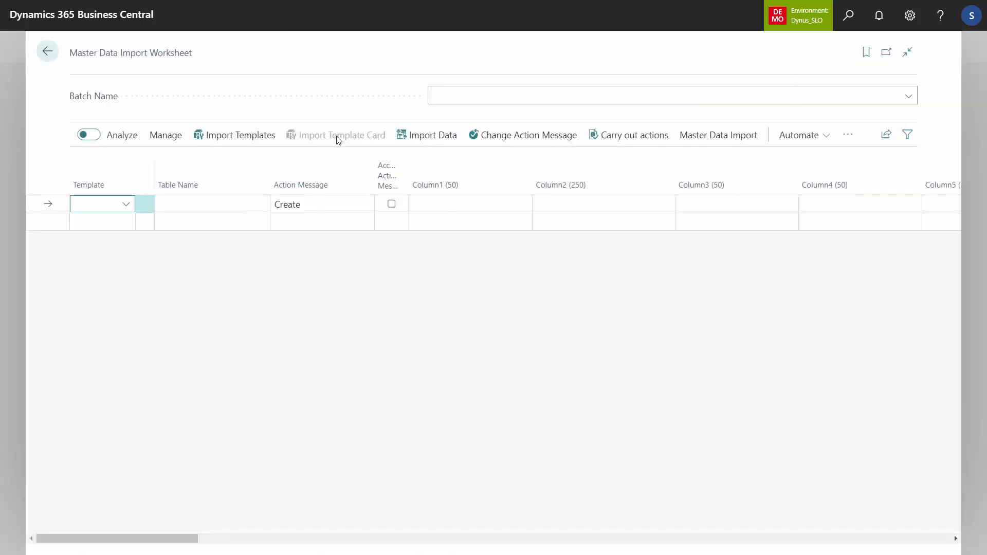
Start a data import from Excel and set its template code to CUSTOMER
{"action": "left_click", "coordinate": [421, 137]}
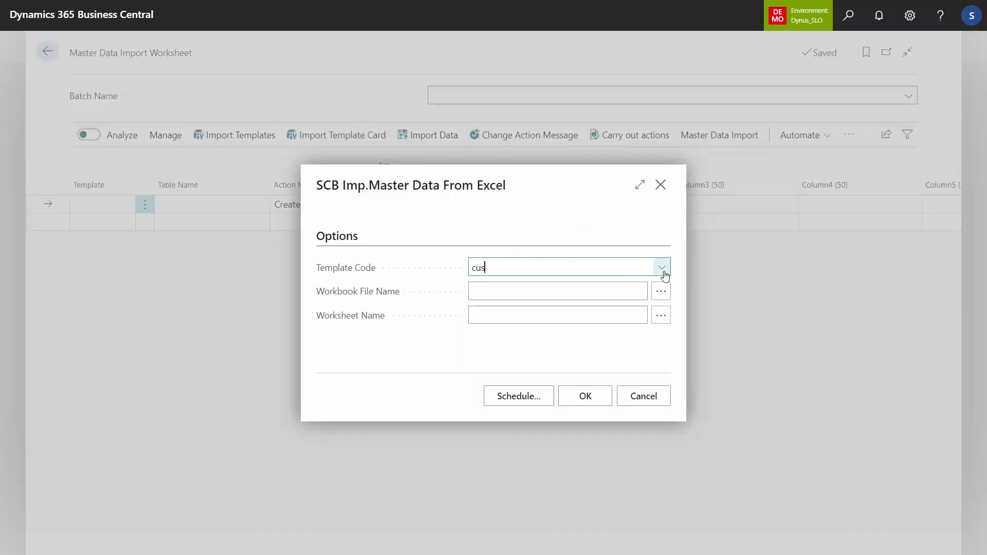
{"action": "key", "text": "BackSpace"}
{"action": "key", "text": "BackSpace"}
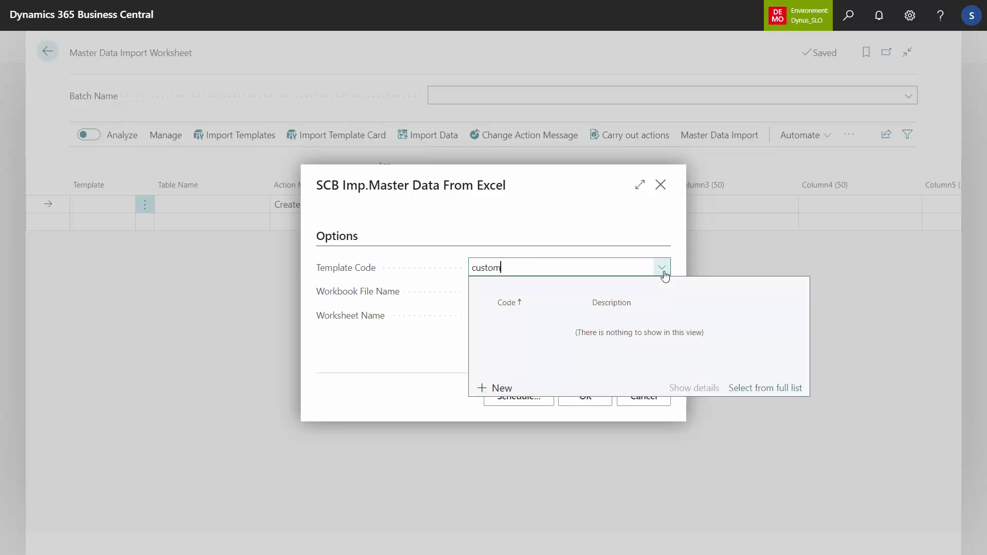
{"action": "type", "text": "tom"}
{"action": "left_click", "coordinate": [529, 323]}
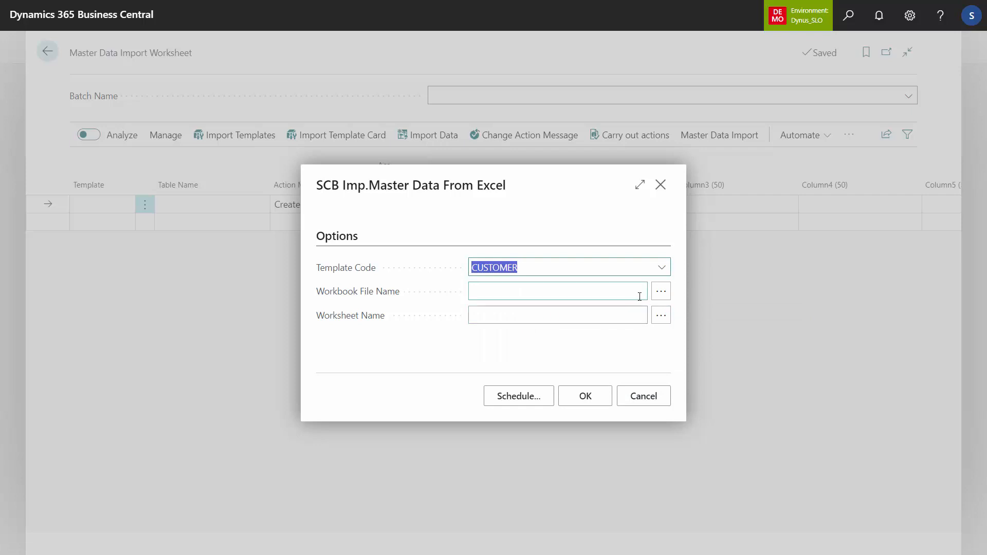
Open the import template card for CUSTOMER from the full list of master data import templates
{"action": "left_click", "coordinate": [661, 268]}
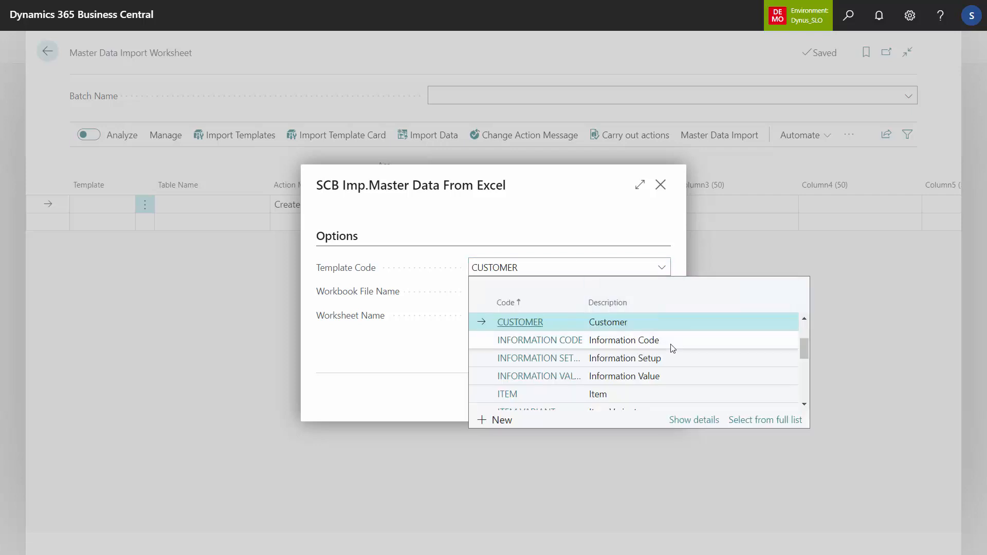
{"action": "left_click", "coordinate": [762, 420]}
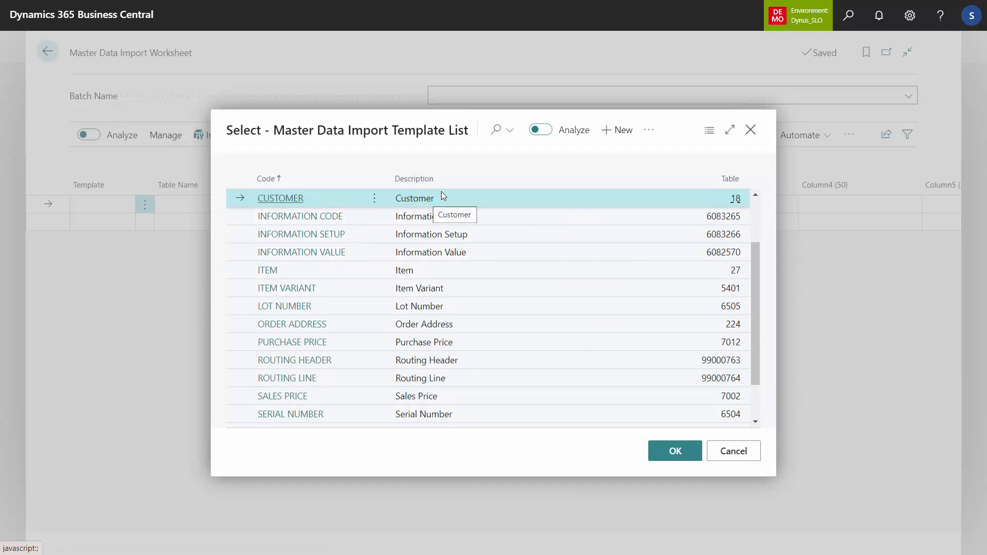
{"action": "left_click", "coordinate": [648, 129]}
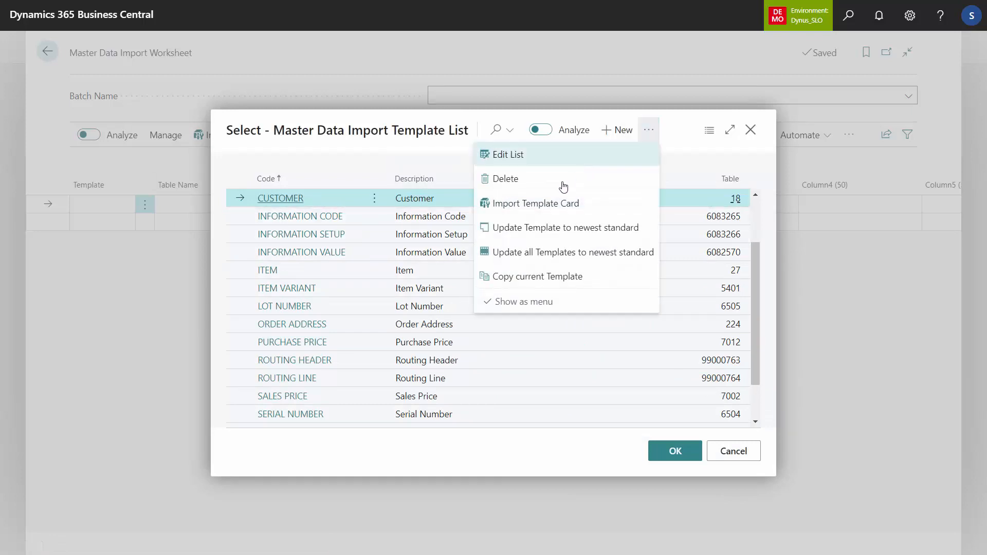
{"action": "left_click", "coordinate": [535, 205]}
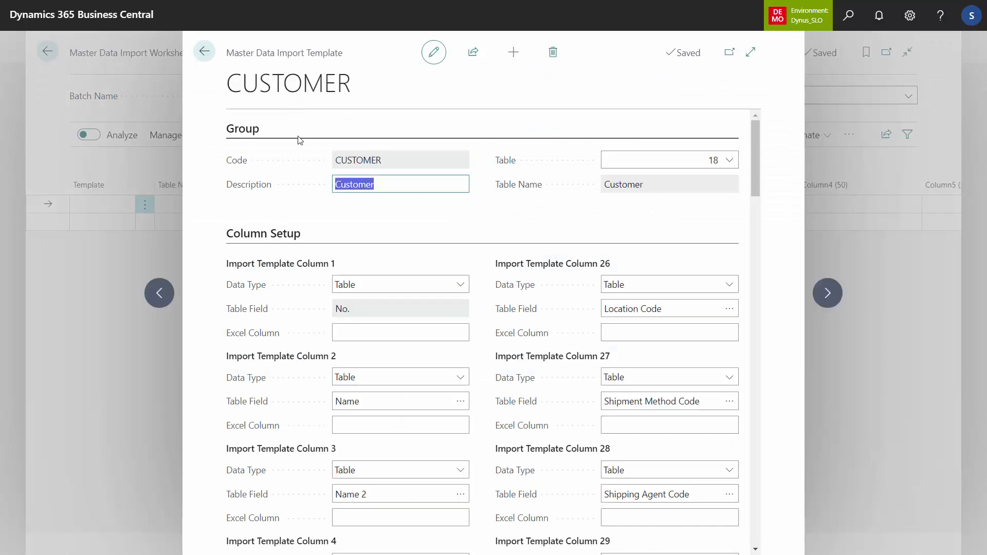
Set import template column 3 to the data type Master Data Information, with Information Value and ABC CODE as its table field
{"action": "left_click", "coordinate": [373, 494]}
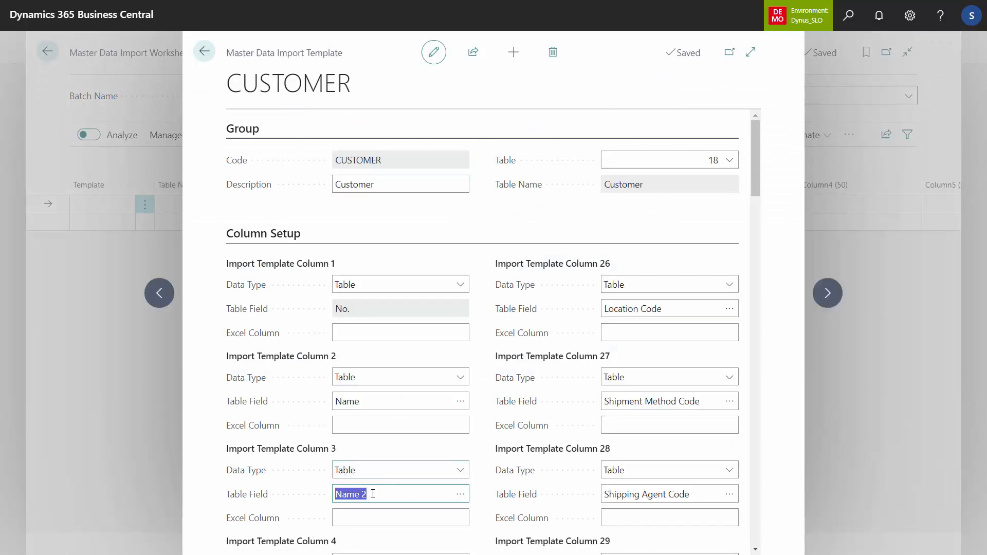
{"action": "left_click", "coordinate": [461, 469]}
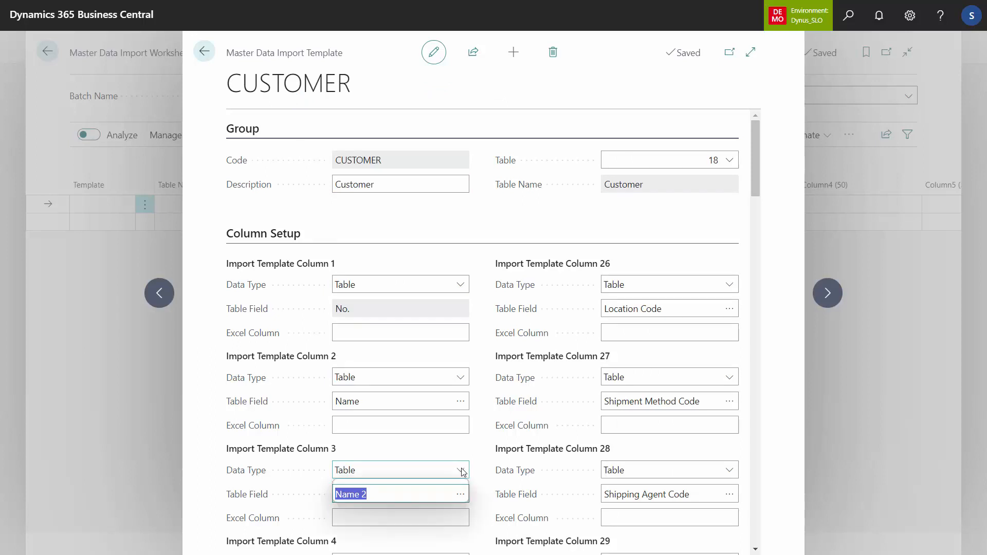
{"action": "left_click", "coordinate": [440, 487]}
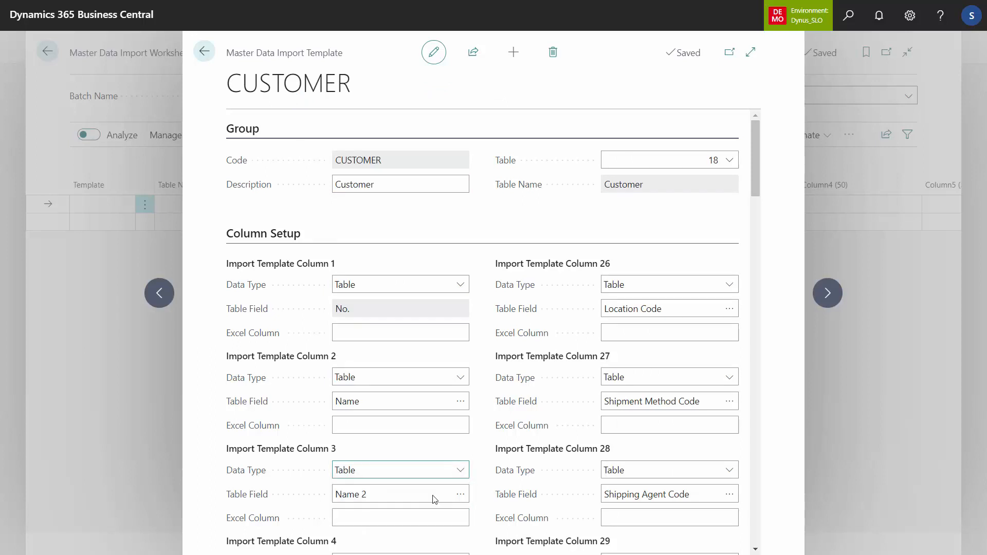
{"action": "left_click", "coordinate": [459, 495]}
{"action": "left_click", "coordinate": [405, 530]}
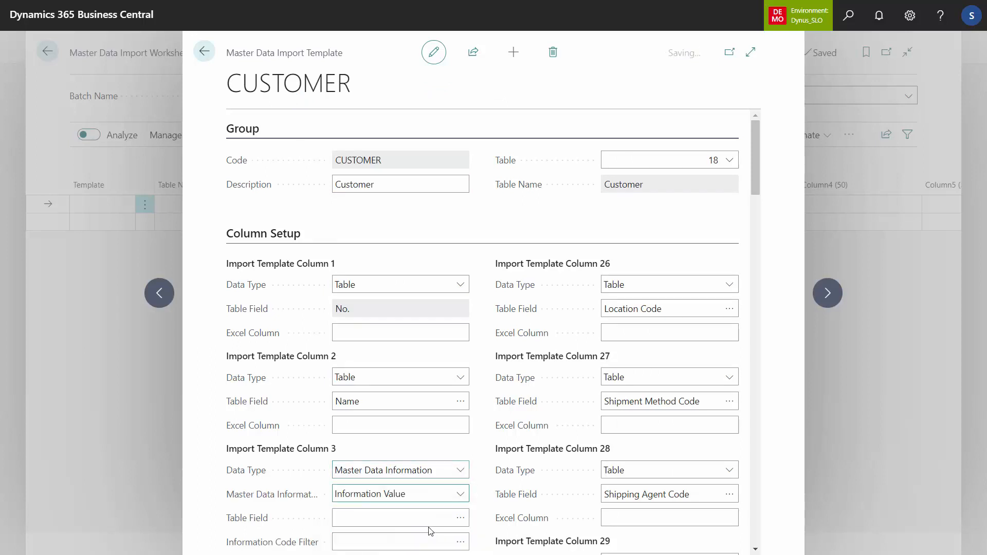
{"action": "left_click", "coordinate": [459, 523]}
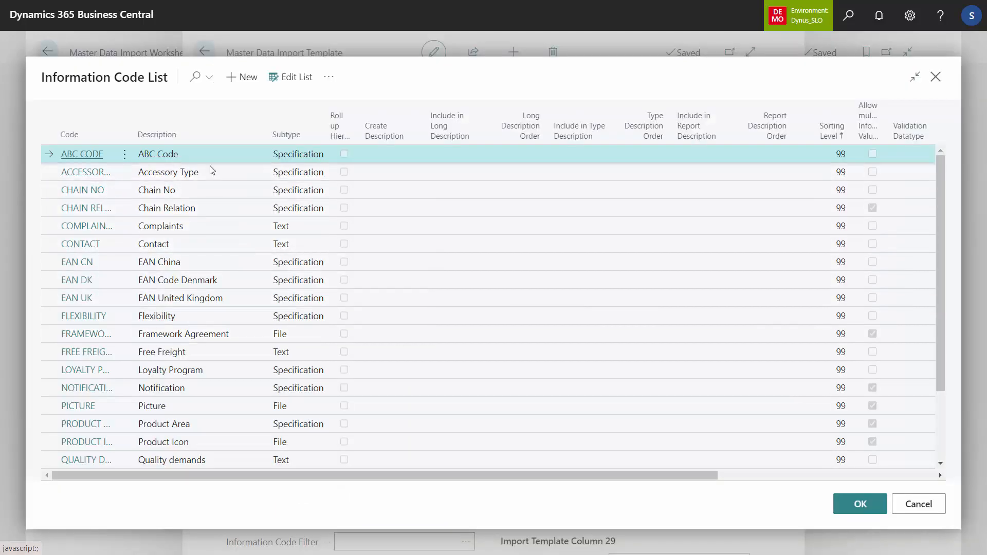
{"action": "left_click", "coordinate": [853, 505]}
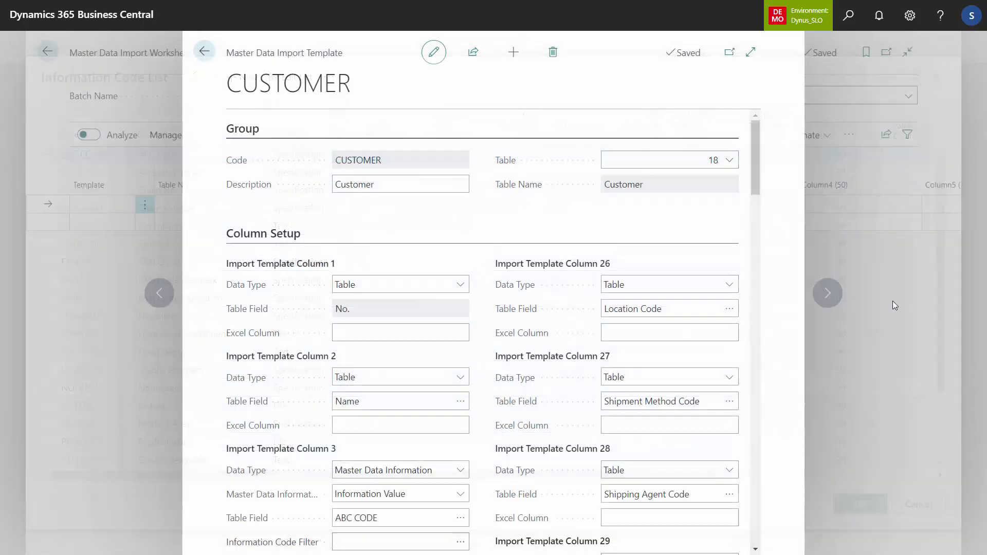
Close the CUSTOMER import template card and confirm CUSTOMER as the template for the Excel import
{"action": "left_click_drag", "start_coordinate": [418, 194], "coordinate": [370, 425]}
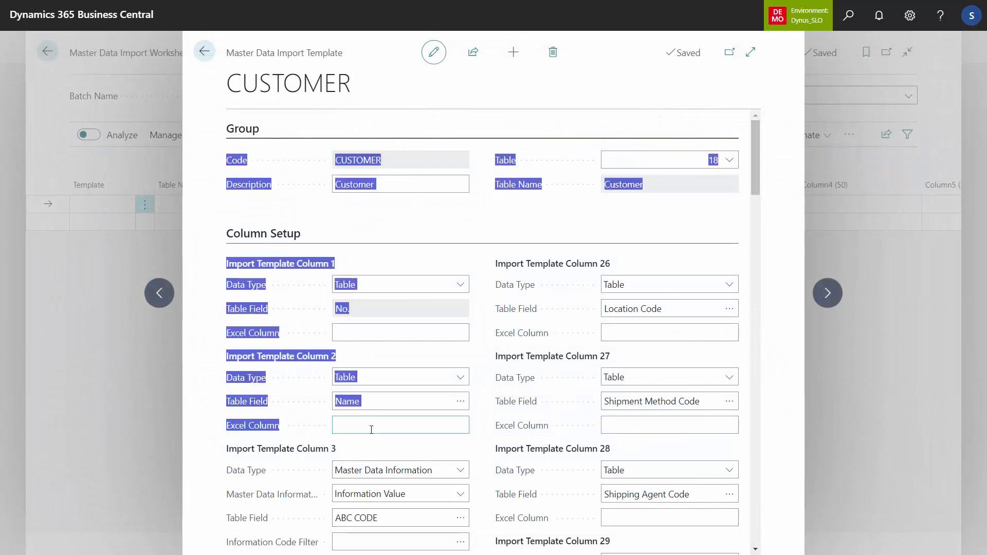
{"action": "left_click", "coordinate": [382, 423]}
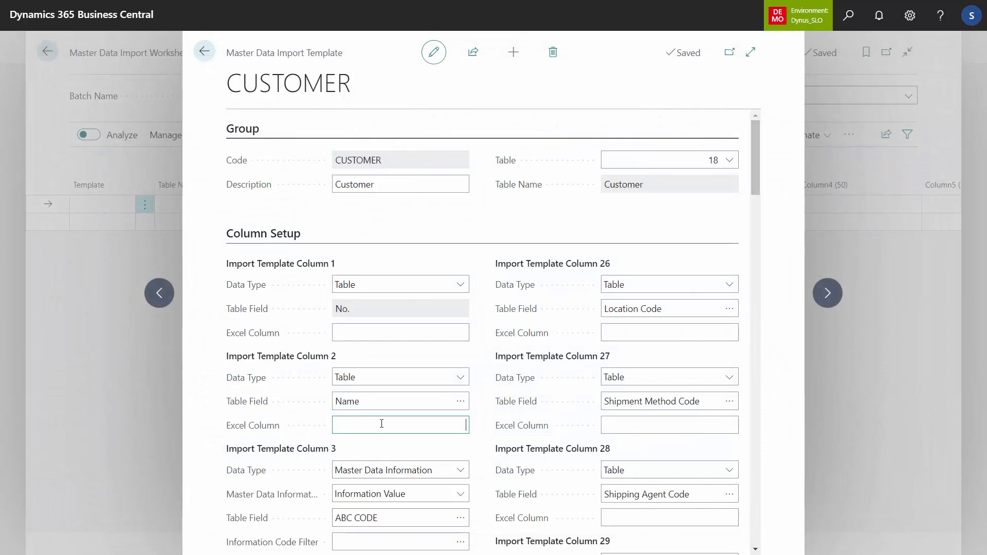
{"action": "left_click", "coordinate": [204, 52]}
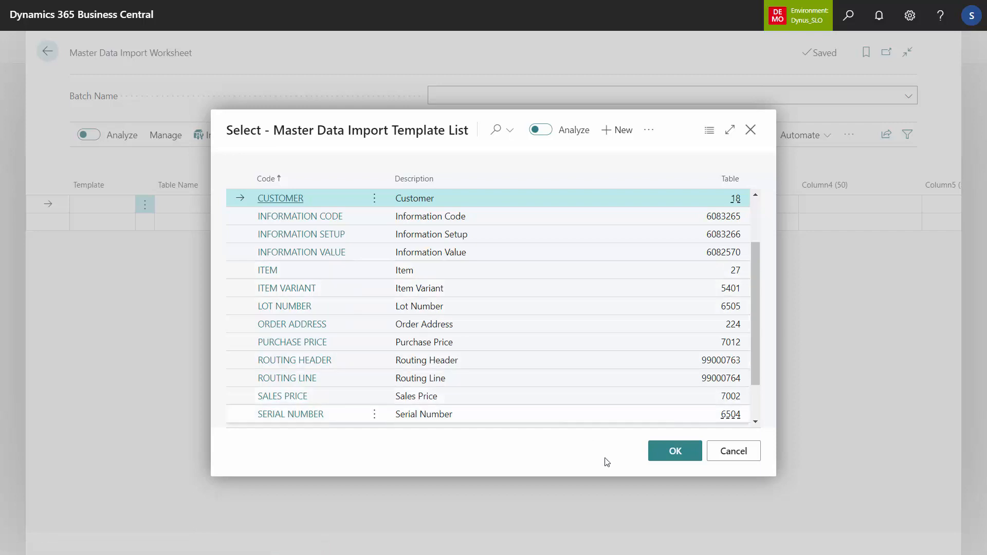
{"action": "left_click", "coordinate": [666, 459]}
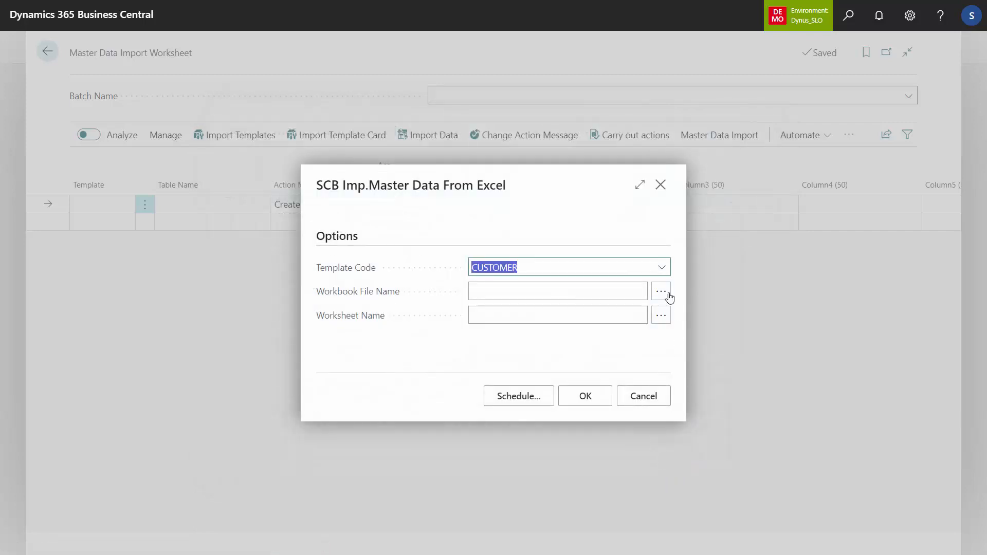
Import the worksheet 2.2.1.18. Customer from the workbook Customers Master Data.xlsx into the Master Data Import Worksheet
{"action": "left_click", "coordinate": [661, 292]}
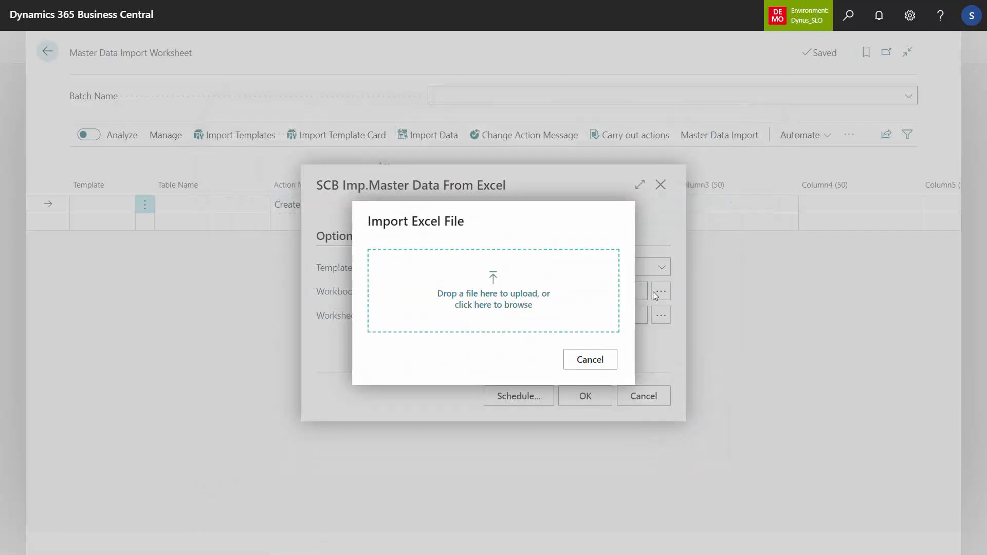
{"action": "left_click", "coordinate": [495, 307]}
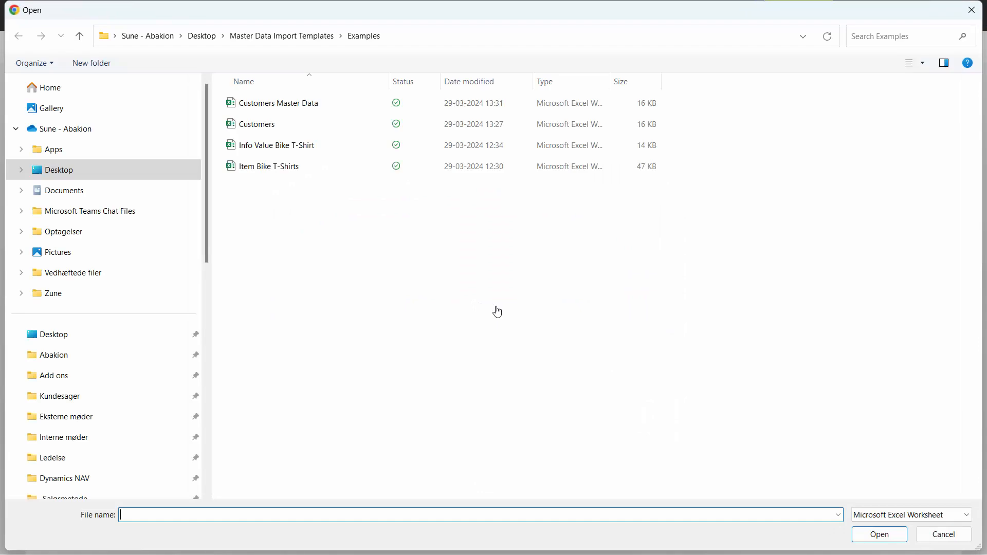
{"action": "left_click", "coordinate": [281, 107]}
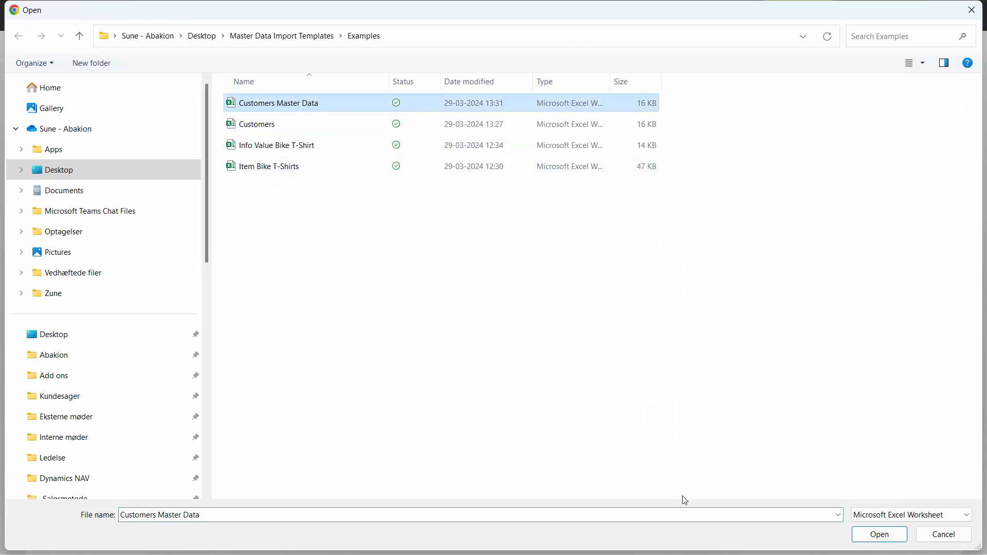
{"action": "left_click", "coordinate": [879, 535]}
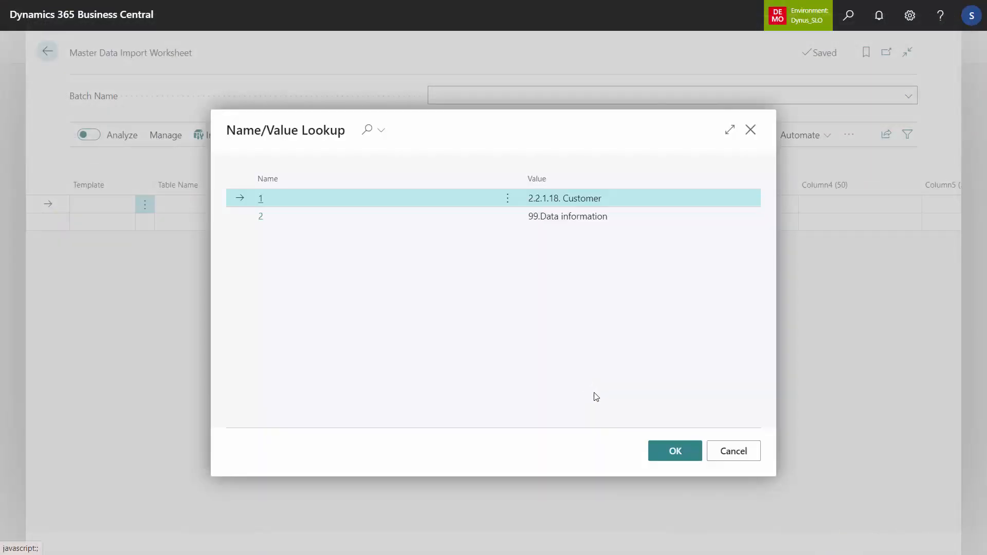
{"action": "left_click", "coordinate": [671, 451]}
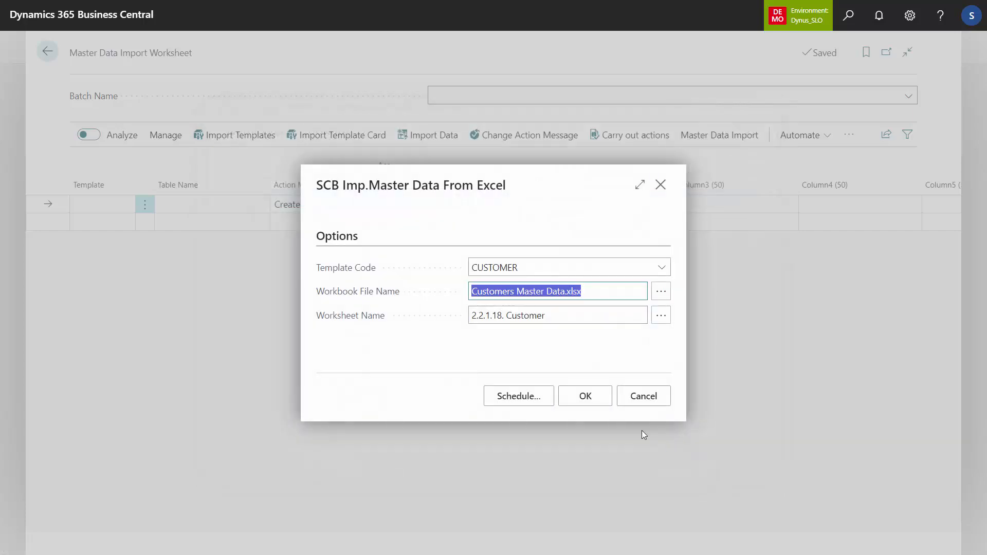
{"action": "left_click", "coordinate": [585, 396]}
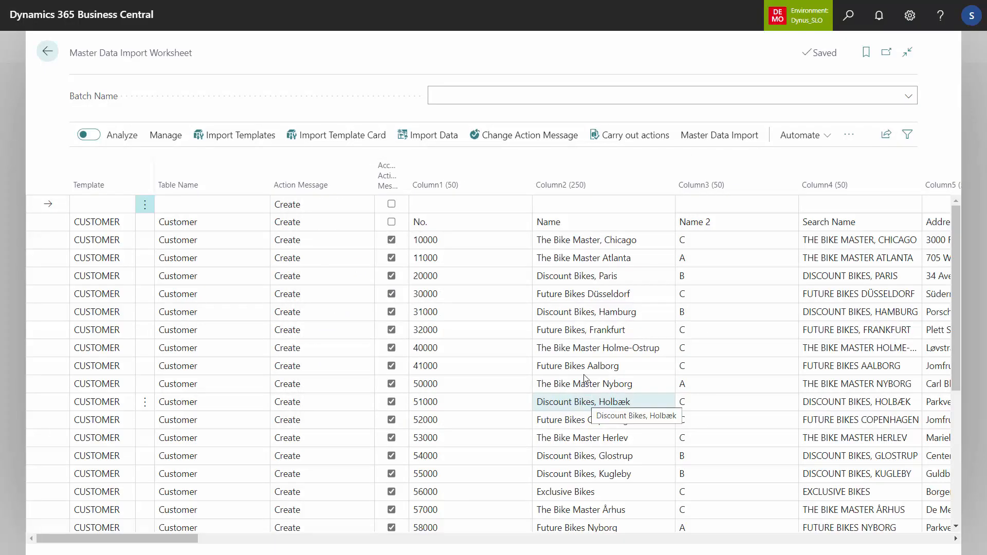
Check the Column3 values of the imported lines against the column 3 setup on the import template card, and close the card
{"action": "left_click", "coordinate": [717, 239]}
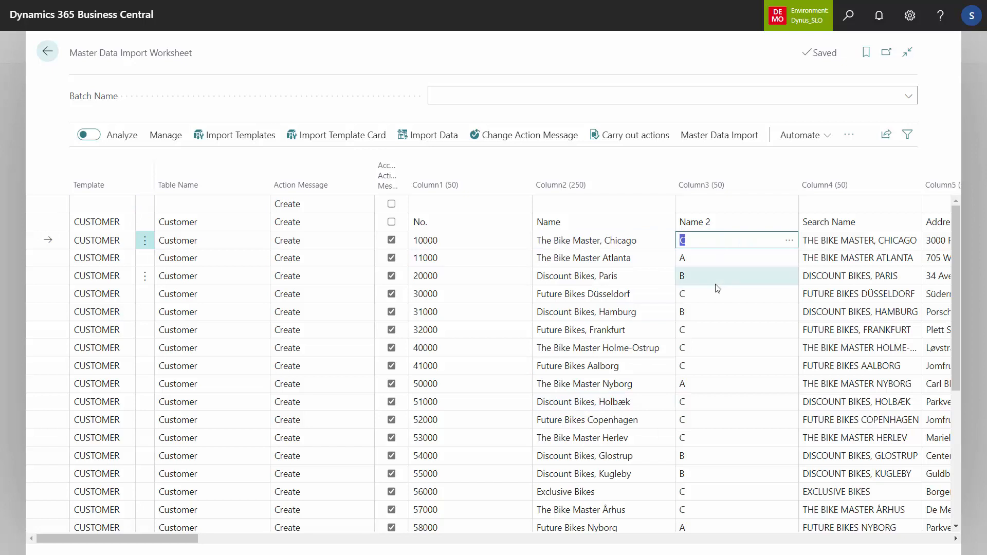
{"action": "left_click", "coordinate": [718, 290]}
{"action": "left_click", "coordinate": [736, 227]}
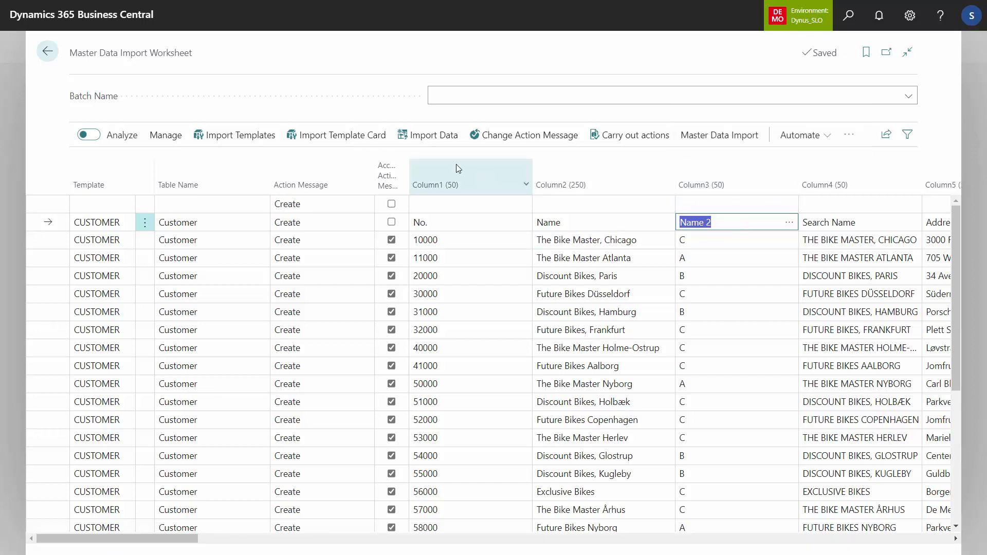
{"action": "left_click", "coordinate": [349, 140]}
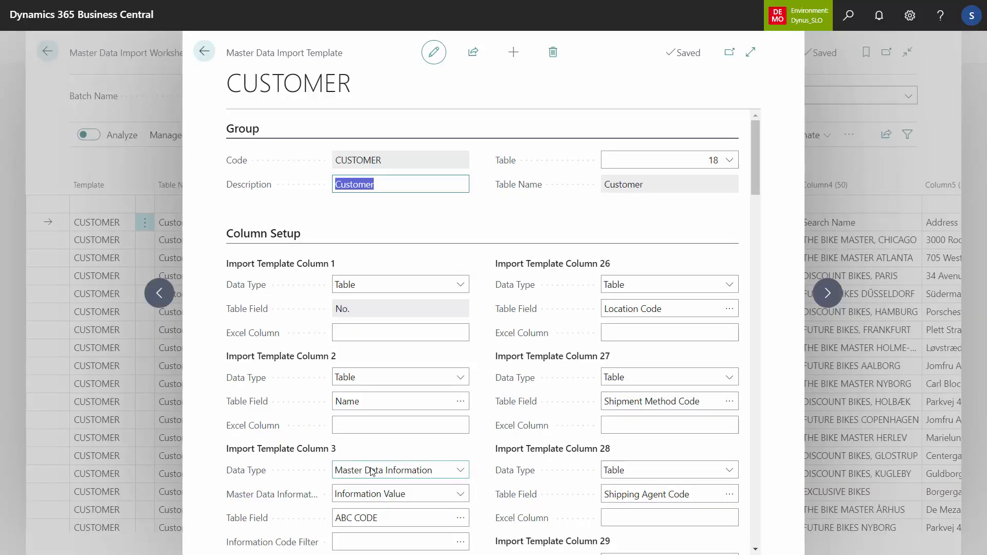
{"action": "left_click", "coordinate": [204, 51]}
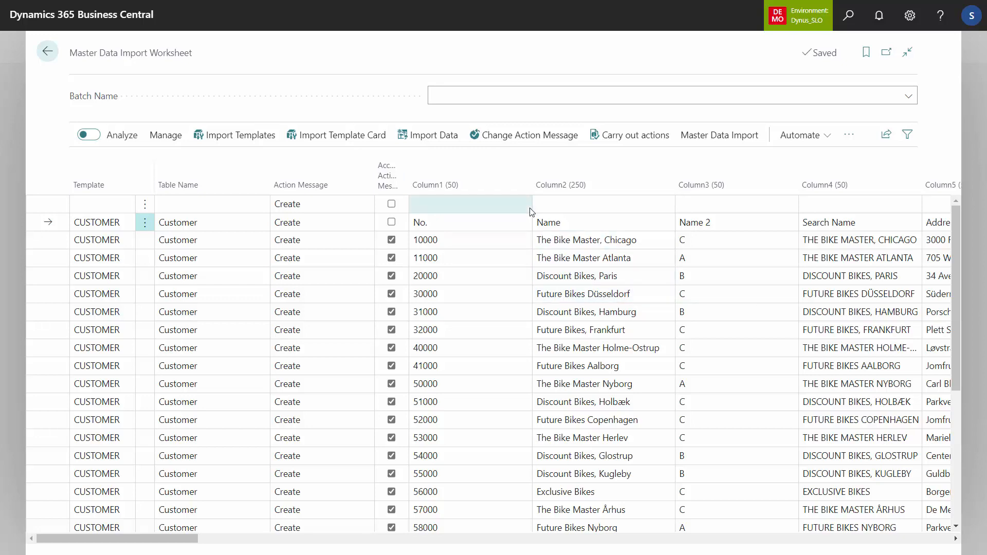
Carry out the actions for the accepted customer import lines and return to the customer list
{"action": "left_click", "coordinate": [642, 143]}
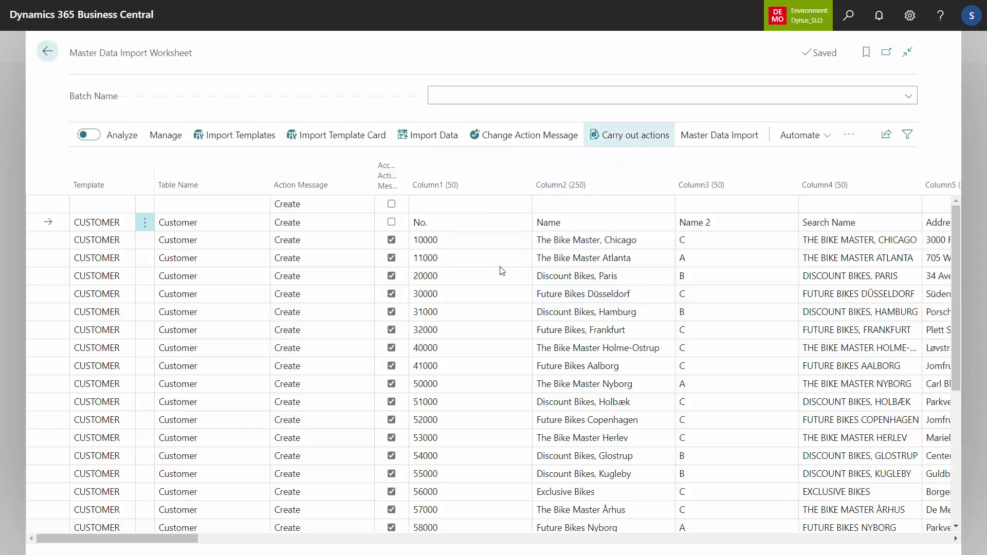
{"action": "left_click", "coordinate": [586, 432]}
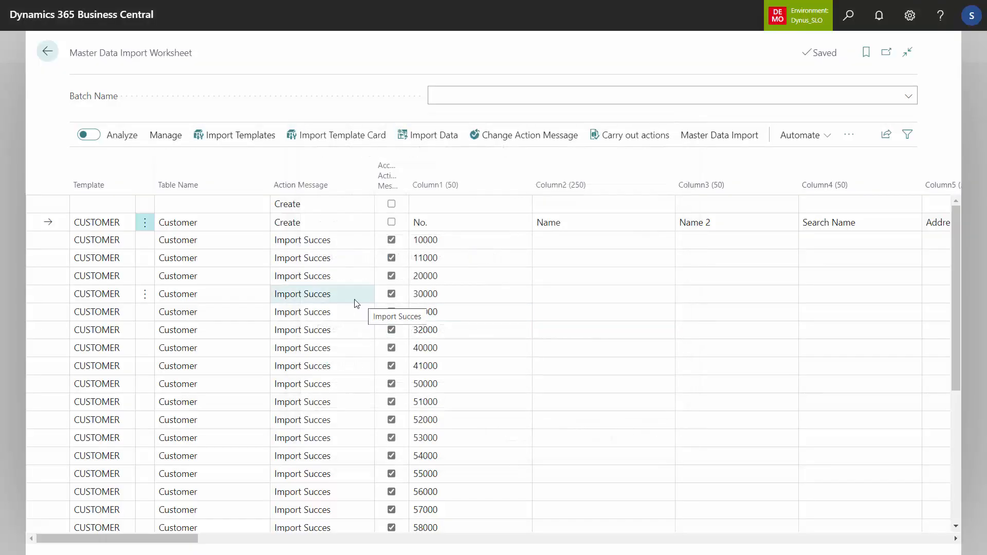
{"action": "left_click", "coordinate": [47, 56]}
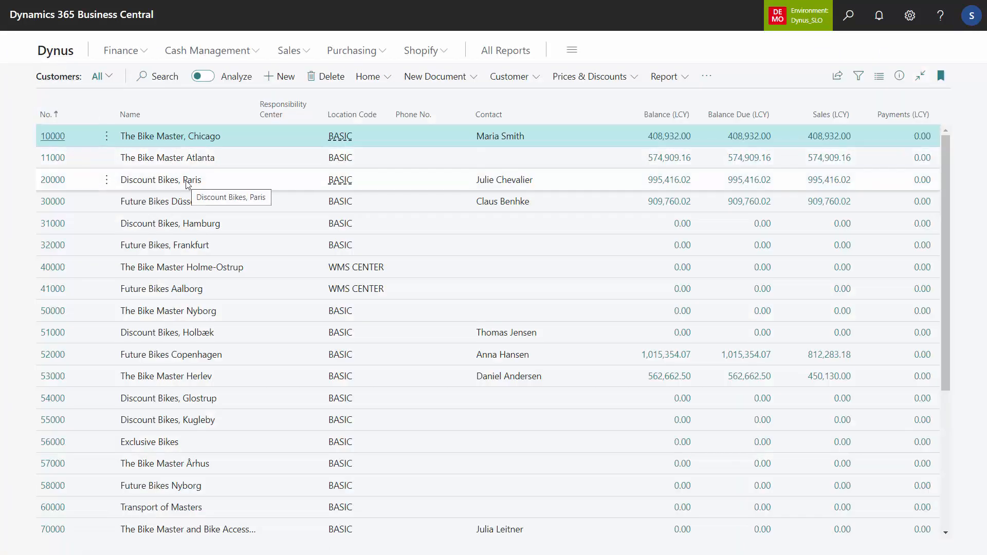
Open the master data information setup of customer Discount Bikes, Paris, check its ABC CODE value, and return to the customer list
{"action": "left_click", "coordinate": [178, 189]}
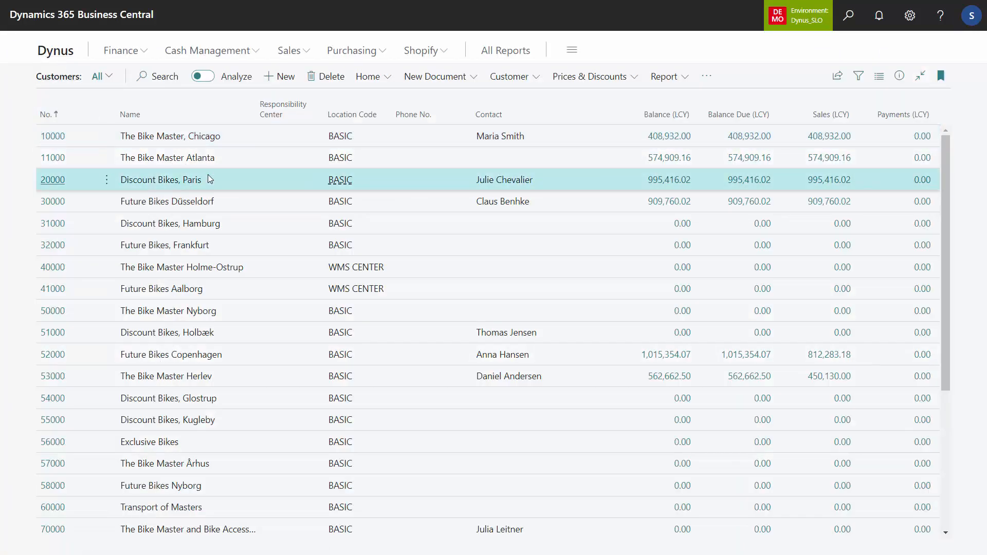
{"action": "left_click", "coordinate": [708, 77]}
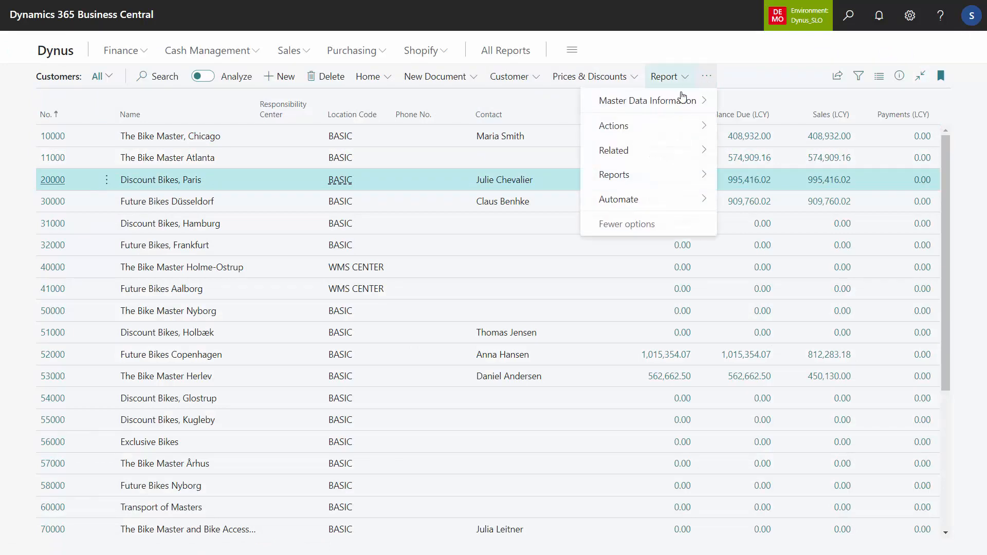
{"action": "mouse_move", "coordinate": [682, 99]}
{"action": "left_click", "coordinate": [763, 101]}
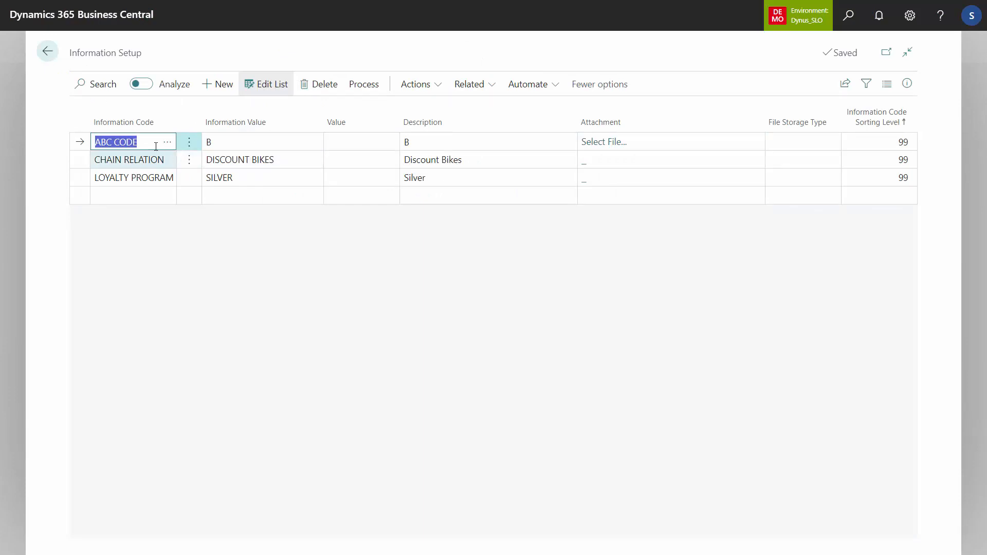
{"action": "left_click", "coordinate": [231, 147]}
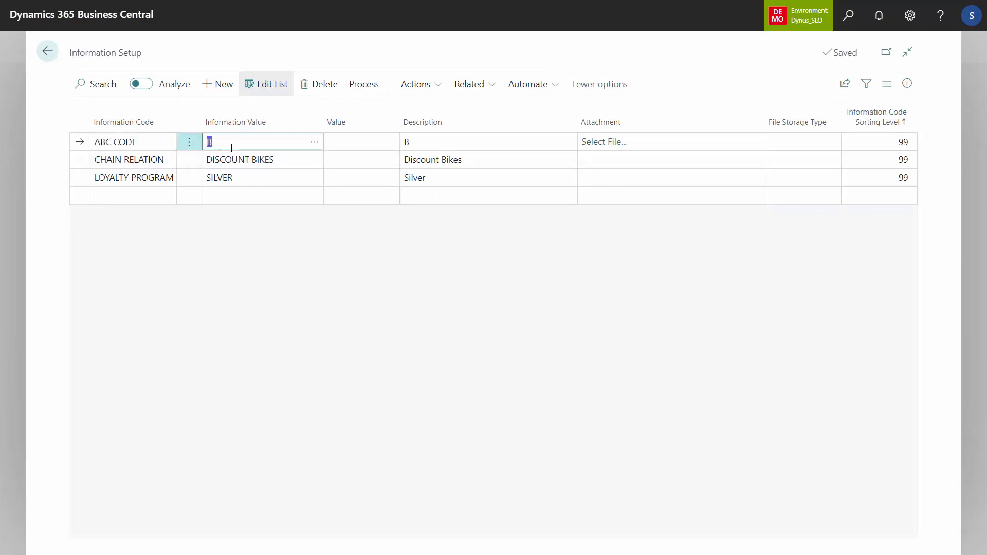
{"action": "key", "text": "Escape"}
{"action": "key", "text": "Escape"}
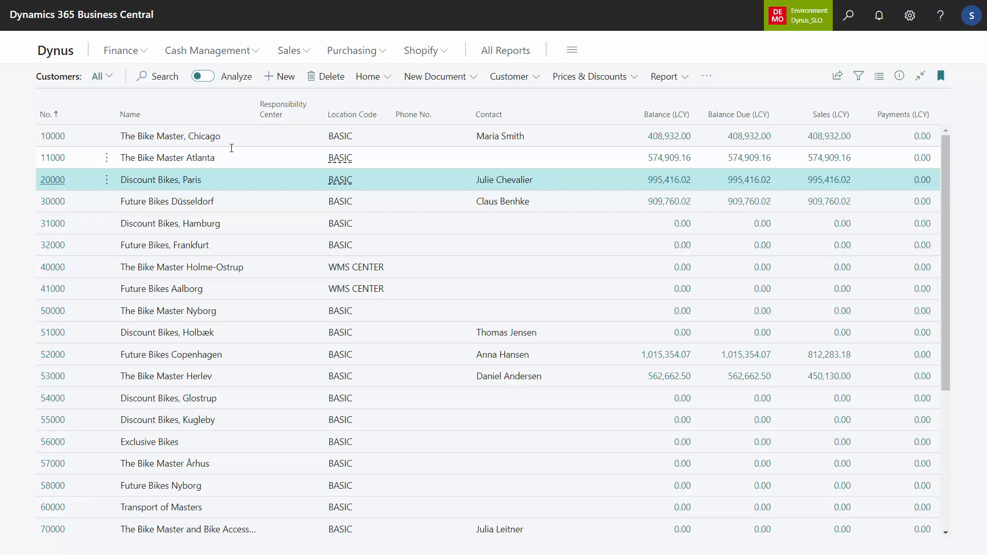